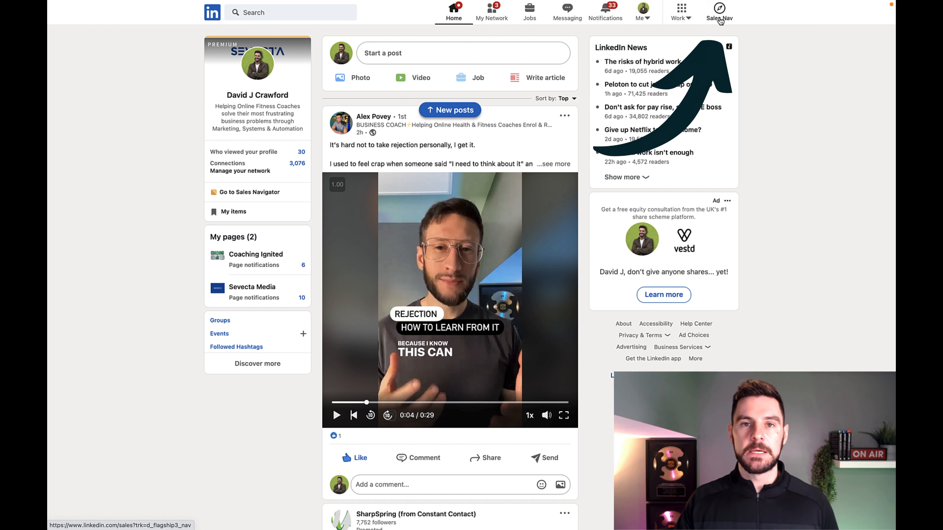
# Switch to Sales Navigator and open the lead filters for a new search
pyautogui.click(719, 15)
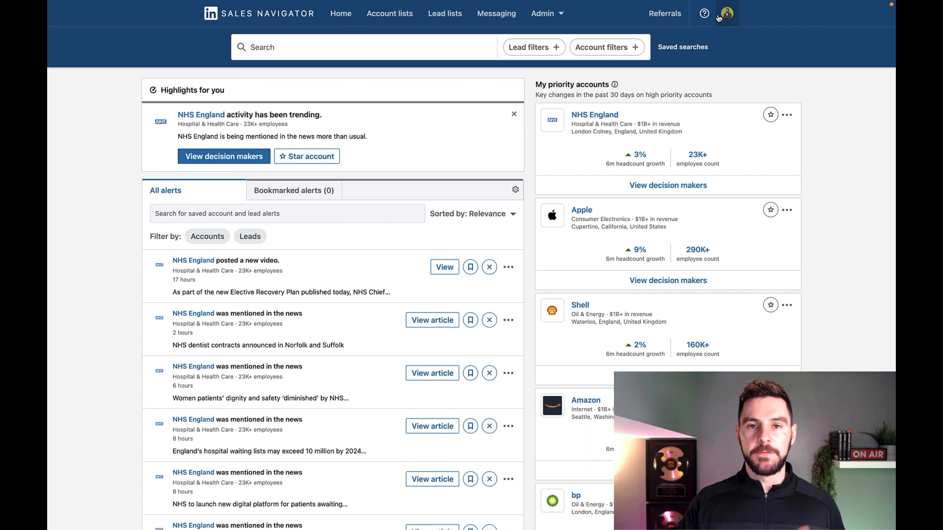
pyautogui.click(527, 53)
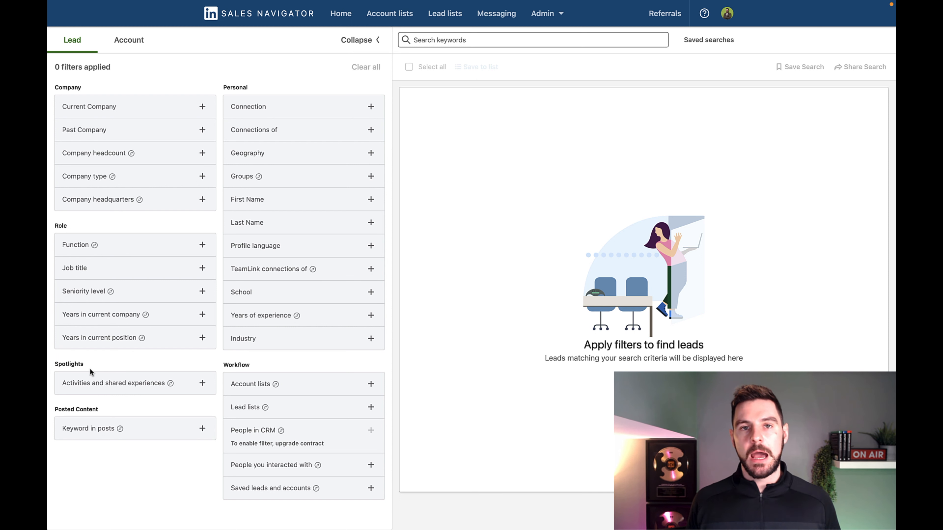
# Look through the Activities and shared experiences options in the Spotlights filters, leaving them unset
pyautogui.click(117, 390)
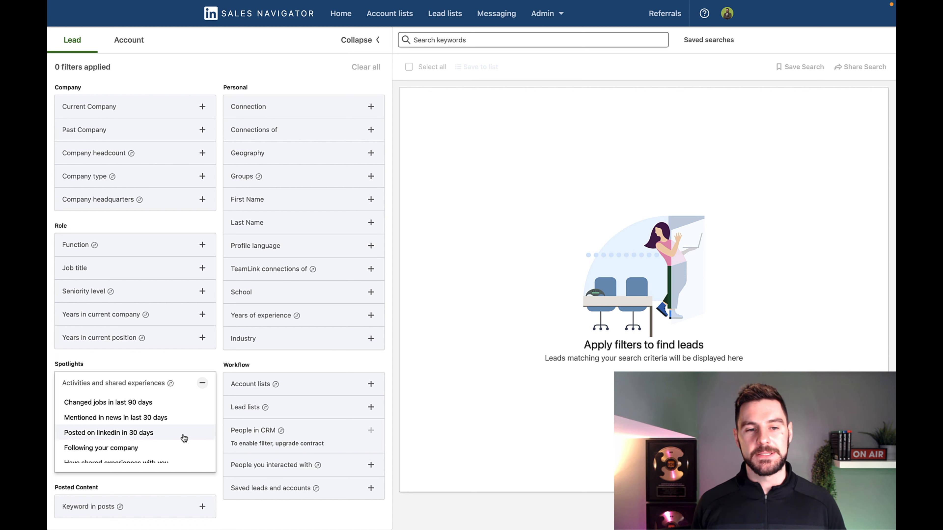
pyautogui.click(165, 358)
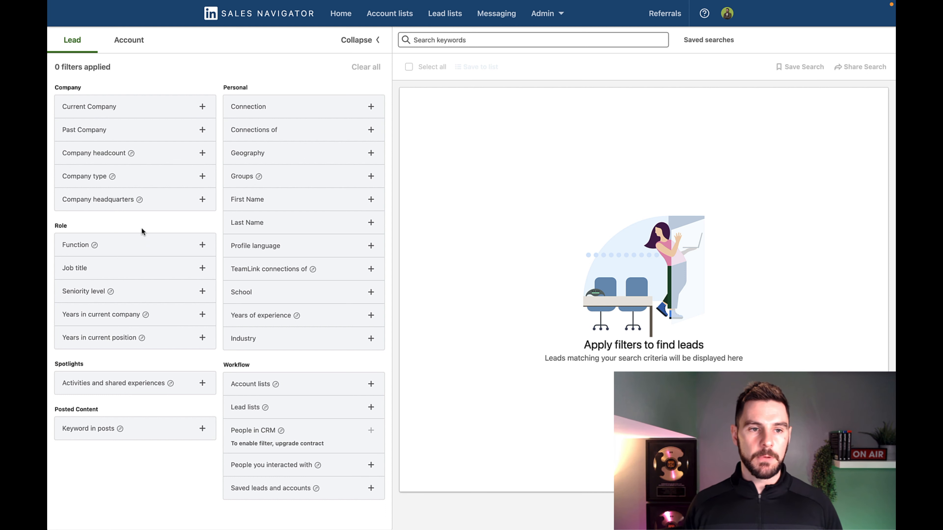
# Filter the leads by current job title, including Real Estate Agent
pyautogui.click(98, 275)
pyautogui.click(101, 287)
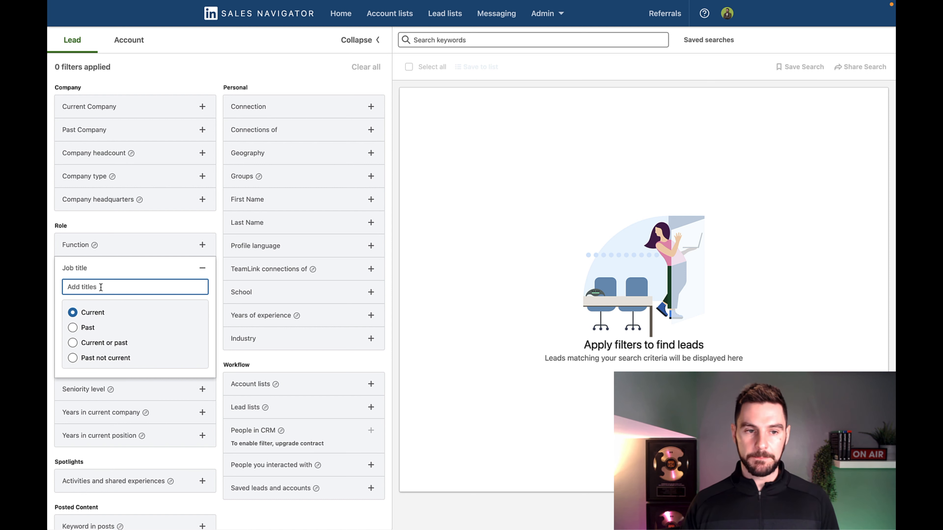
pyautogui.write('real esta')
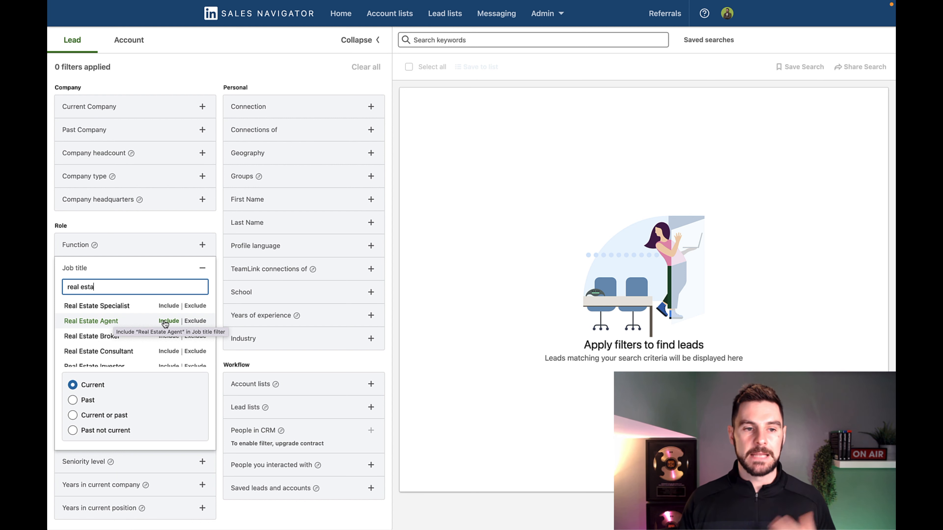
pyautogui.click(166, 321)
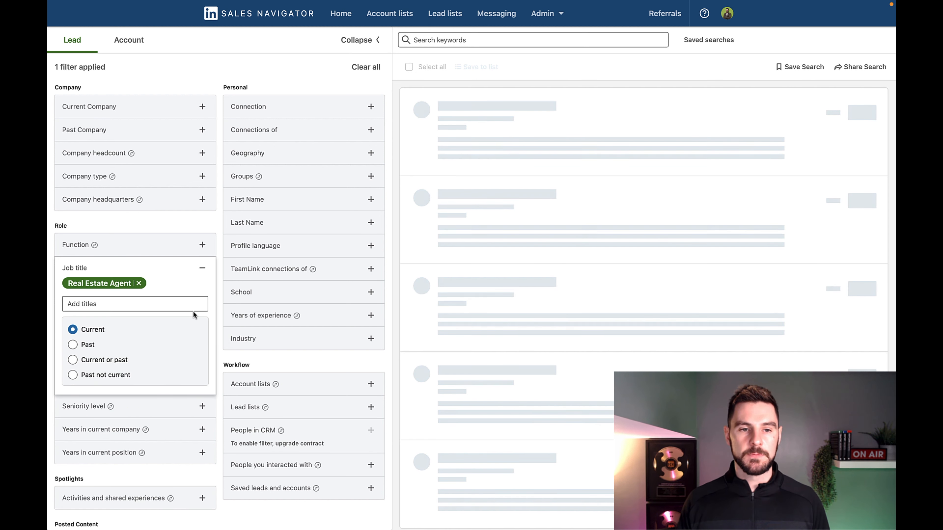
pyautogui.click(217, 321)
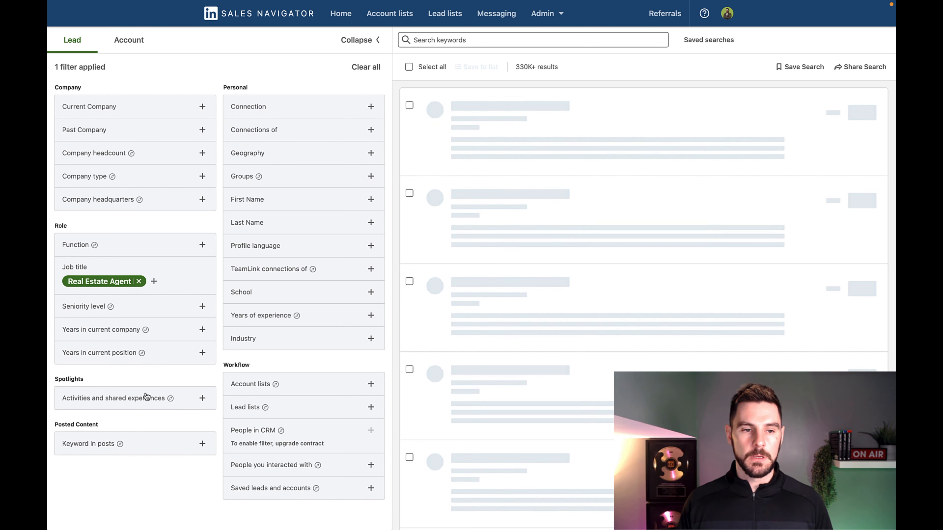
# Apply the spotlight filter Posted on linkedin in 30 days, remove it to compare the results, and reapply it
pyautogui.click(146, 396)
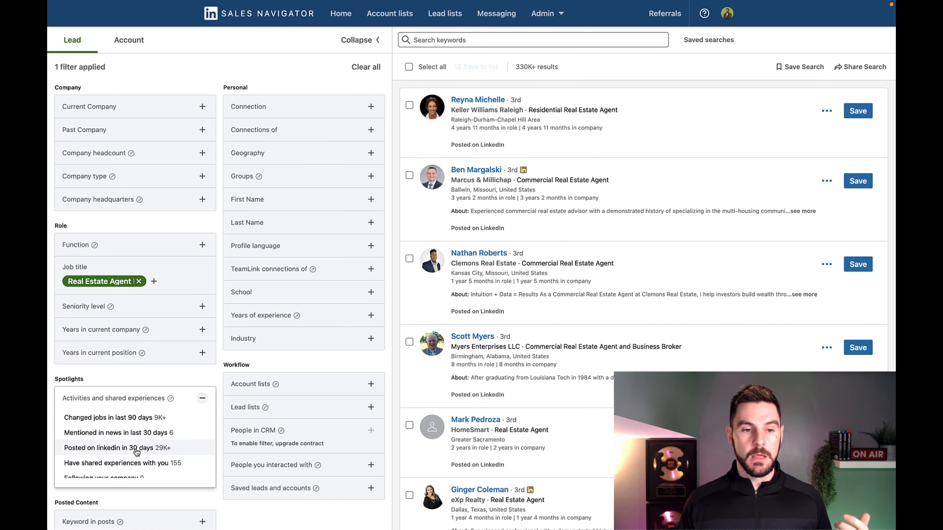
pyautogui.click(137, 452)
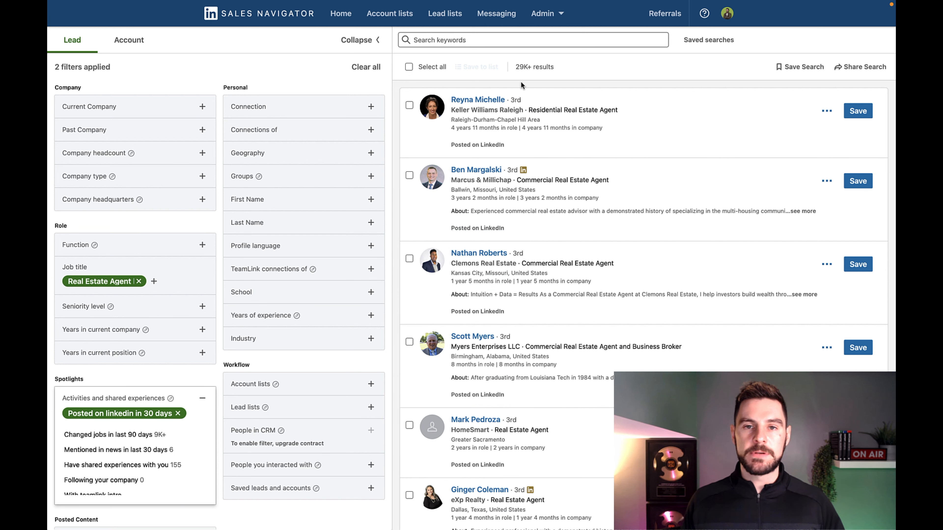
pyautogui.click(178, 413)
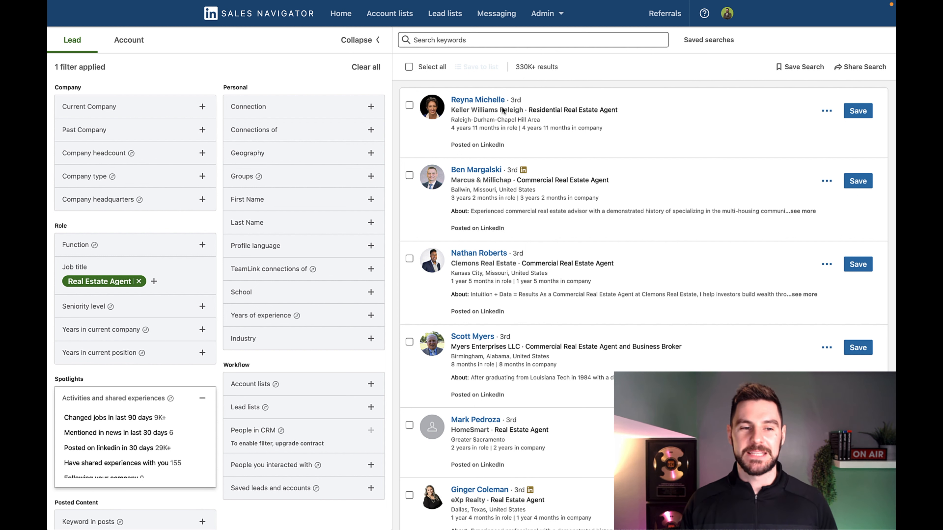
pyautogui.click(133, 448)
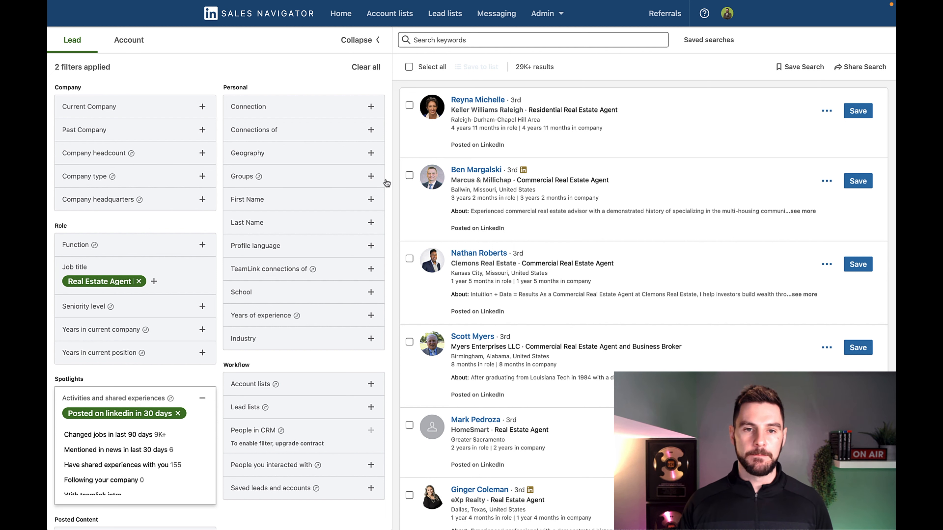
# Restrict the leads' geography by including the region United States
pyautogui.click(277, 156)
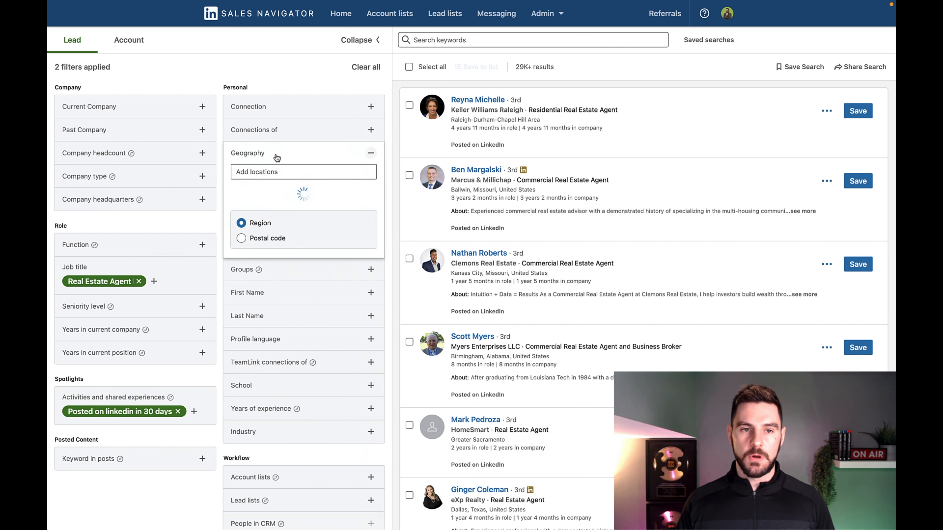
pyautogui.click(277, 172)
pyautogui.write('united stattes')
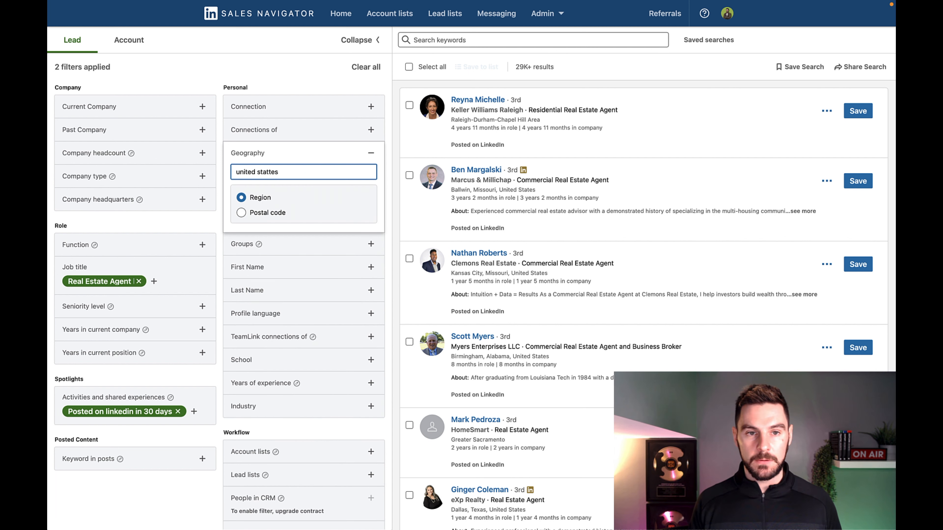
pyautogui.press('BackSpace')
pyautogui.write('e')
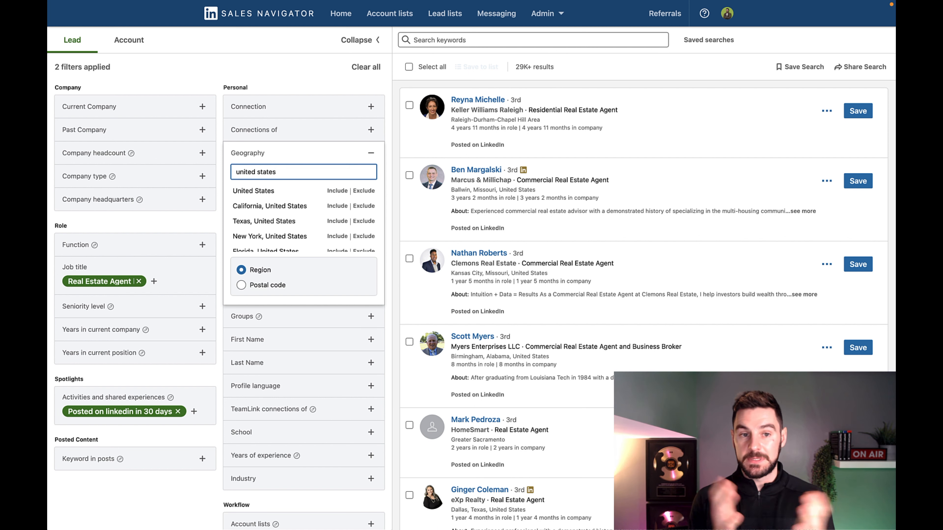
pyautogui.click(333, 190)
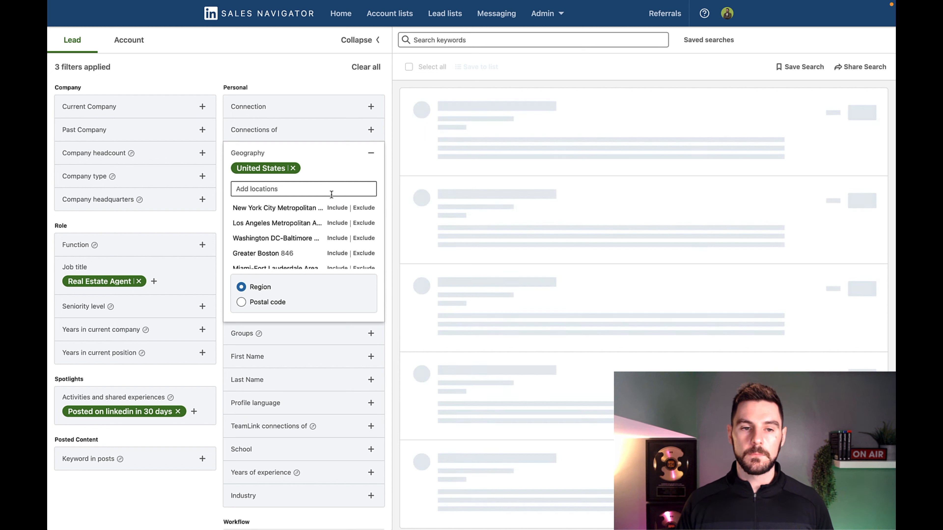
pyautogui.click(393, 204)
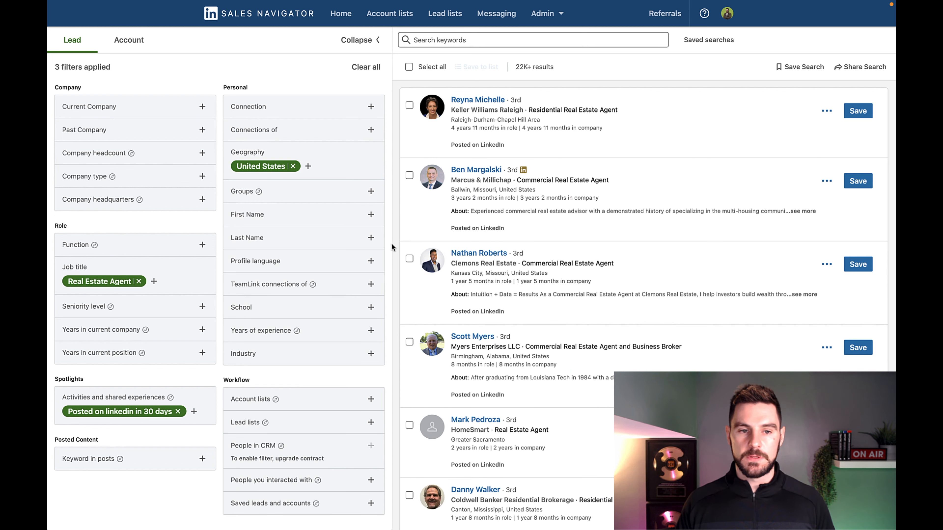
# Limit the lead search to the Real Estate industry
pyautogui.click(264, 360)
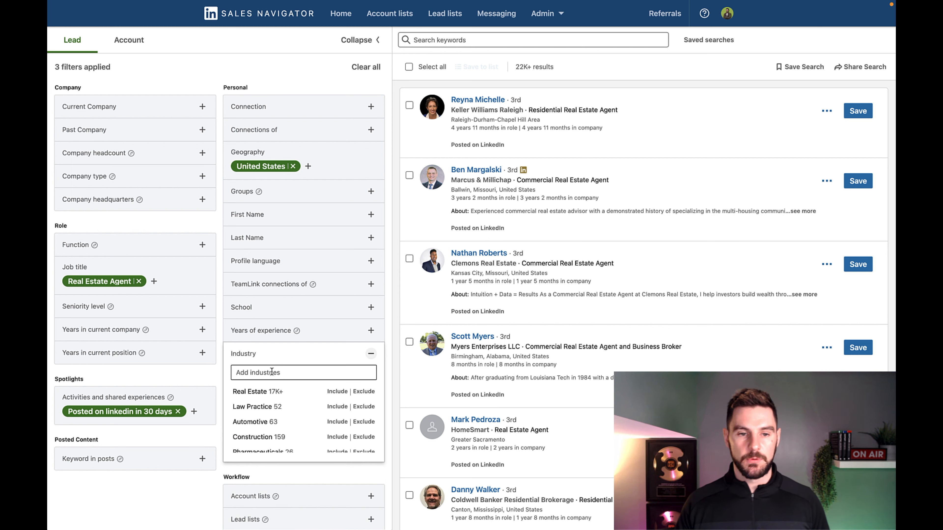
pyautogui.click(270, 392)
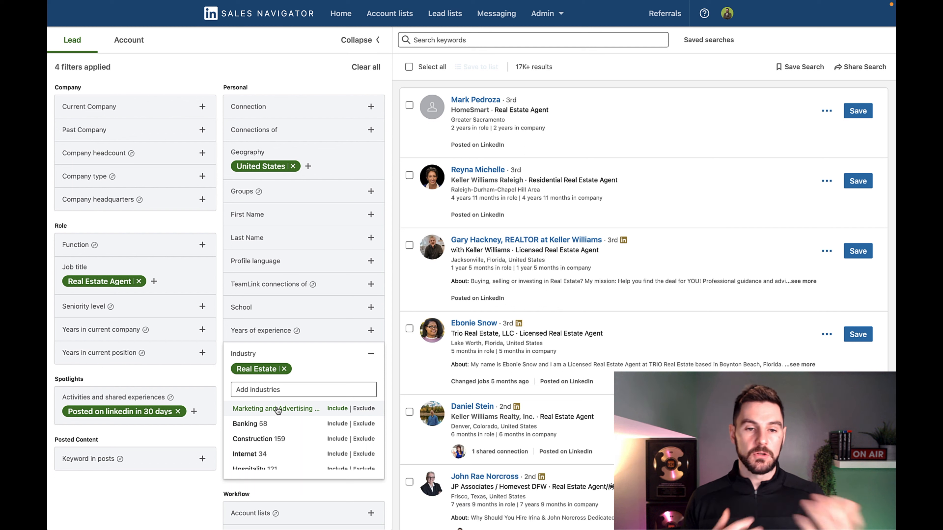
pyautogui.click(395, 209)
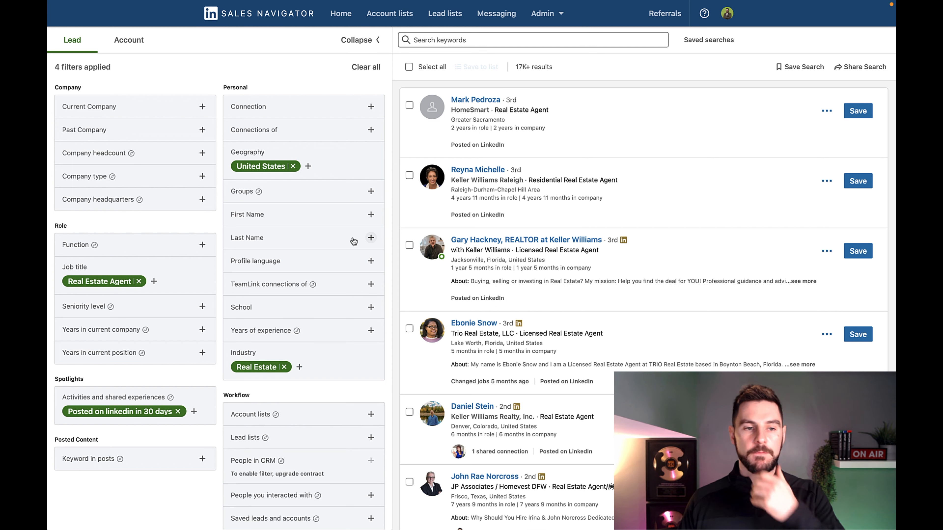
# Narrow the leads to those with 3 to 5 years in their current position
pyautogui.click(116, 353)
pyautogui.click(93, 402)
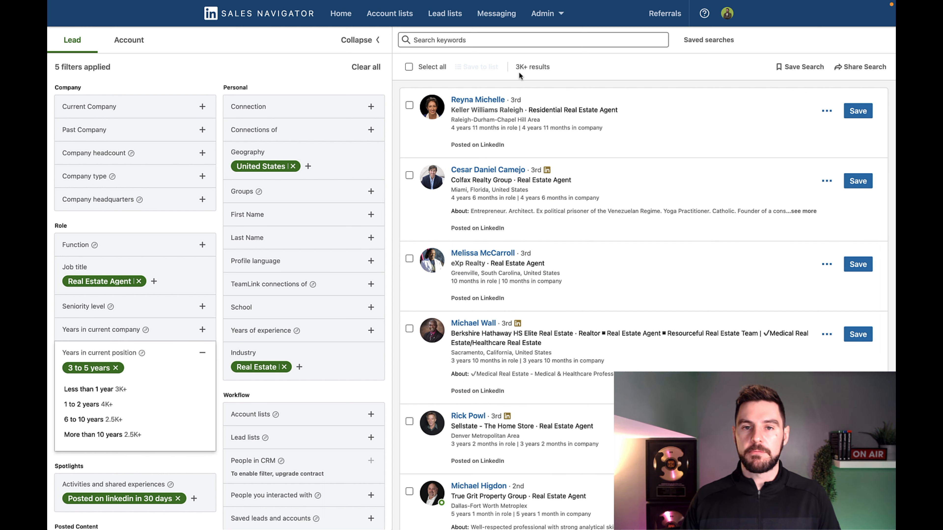
pyautogui.click(391, 284)
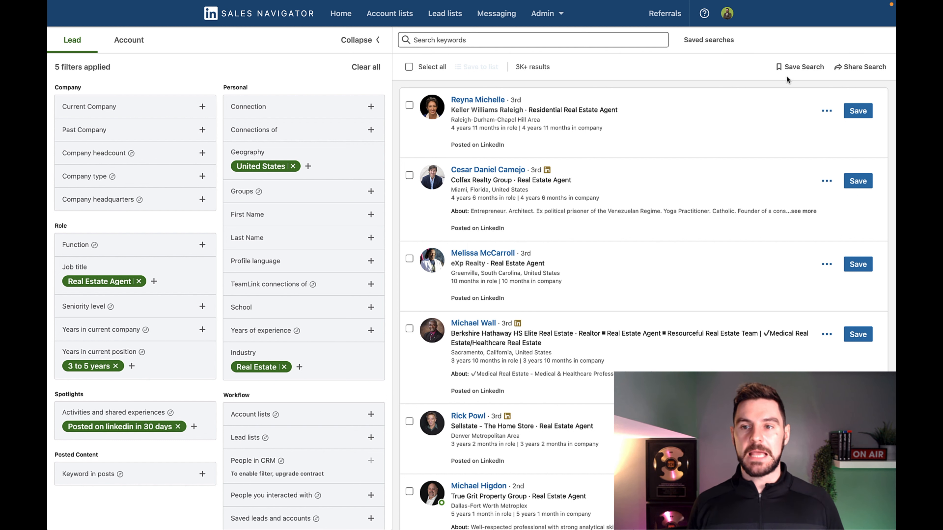
# Show the actions available for the first lead in the results
pyautogui.click(827, 110)
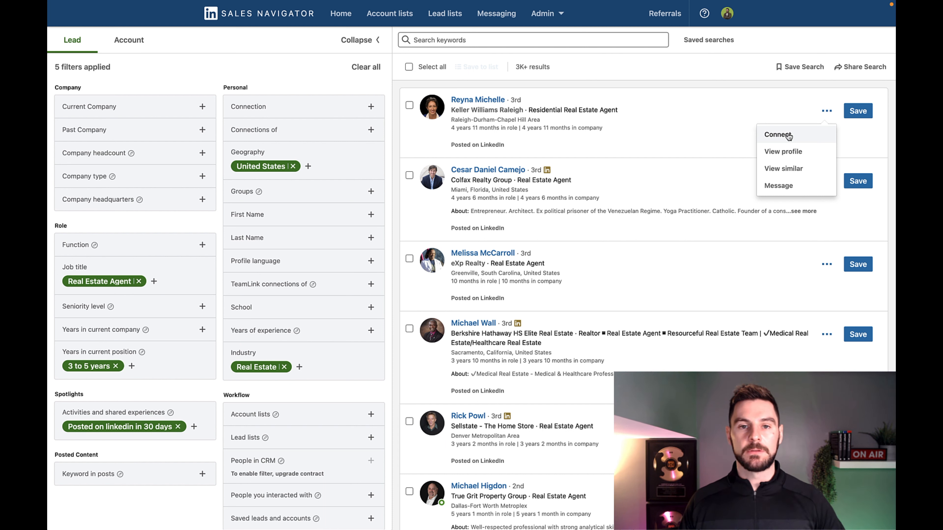
# Save the filtered lead search under the name "Real Estate - 3-5yrs - USA - RA"
pyautogui.click(794, 67)
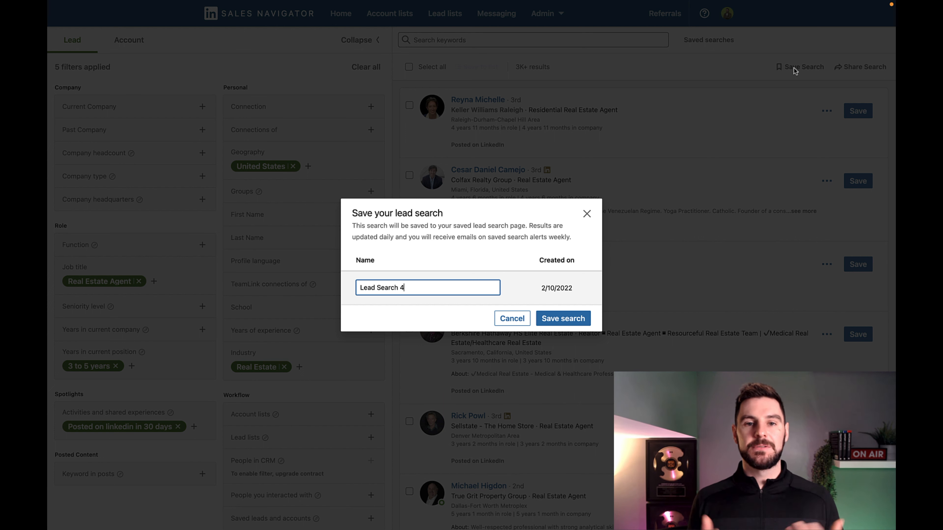
pyautogui.press('super+a')
pyautogui.press('BackSpace')
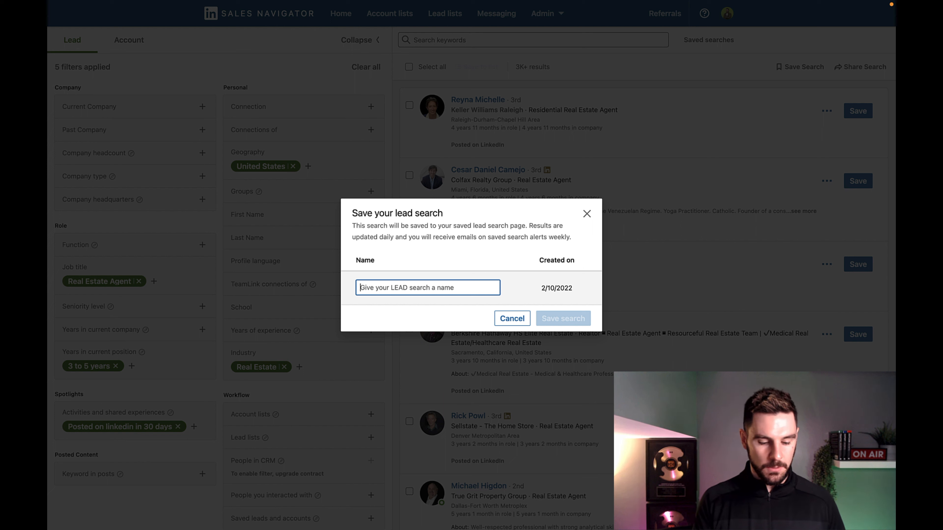
pyautogui.write('Re')
pyautogui.press('BackSpace')
pyautogui.write('al Estate =')
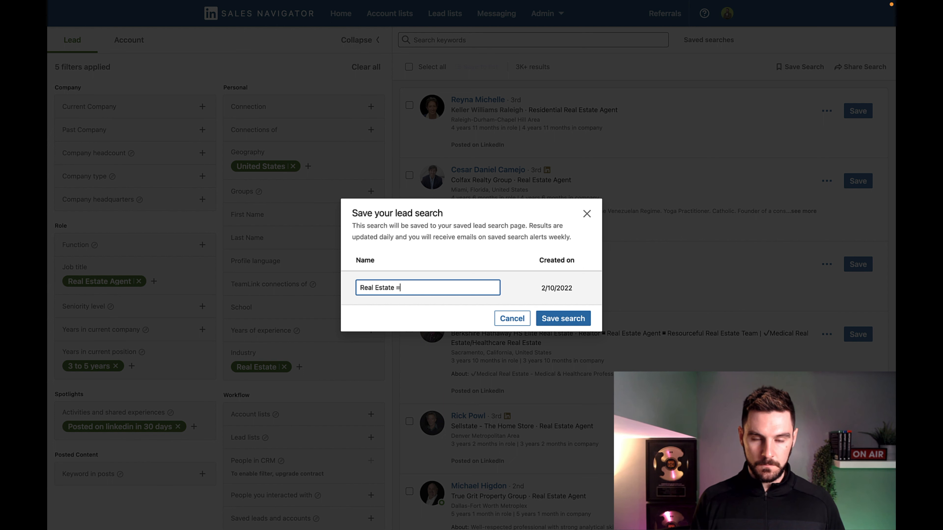
pyautogui.press('BackSpace')
pyautogui.write('- 3-5yrs - Us')
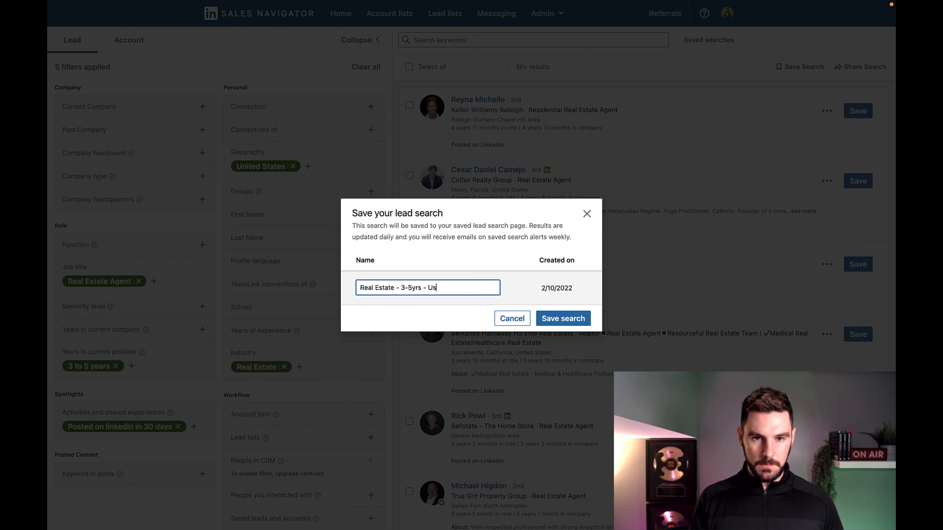
pyautogui.press('BackSpace')
pyautogui.write('USA - RA')
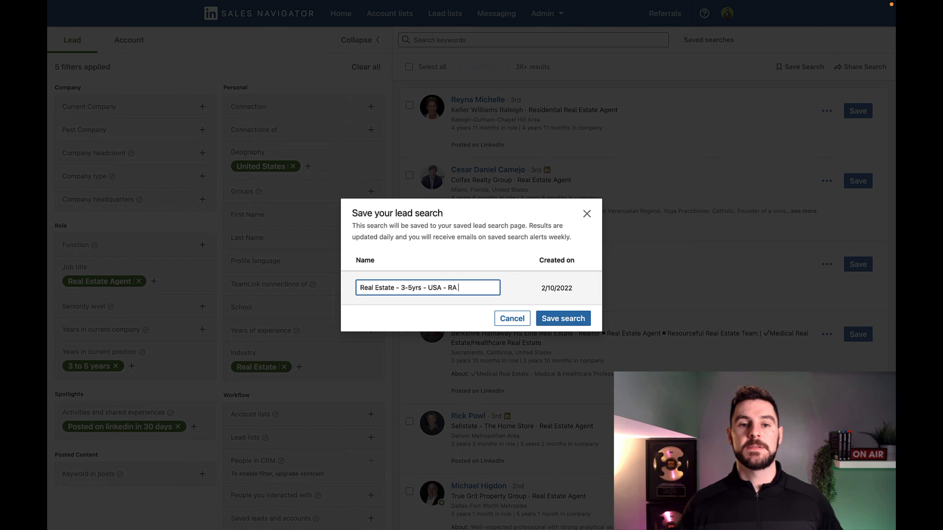
pyautogui.click(569, 319)
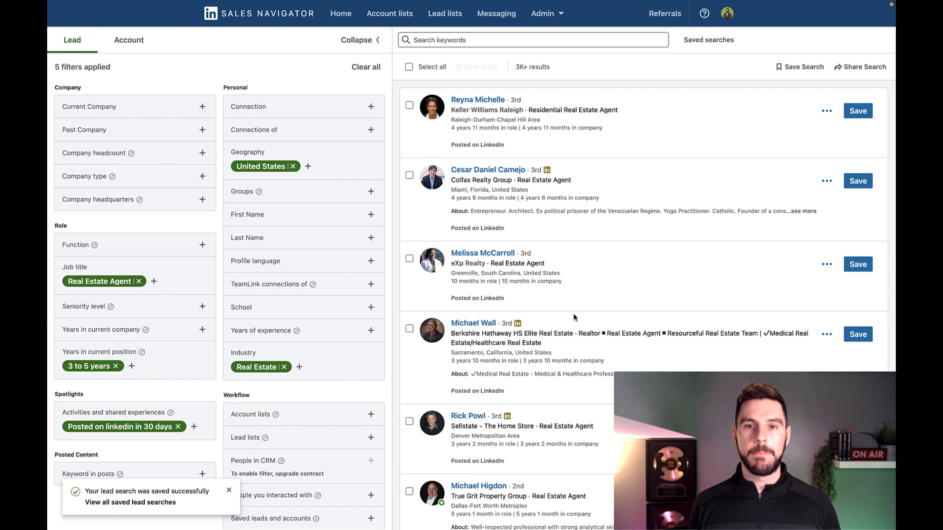
# Reopen the lead search "Real Estate - 3-5yrs - USA - RA" from the saved searches
pyautogui.click(709, 40)
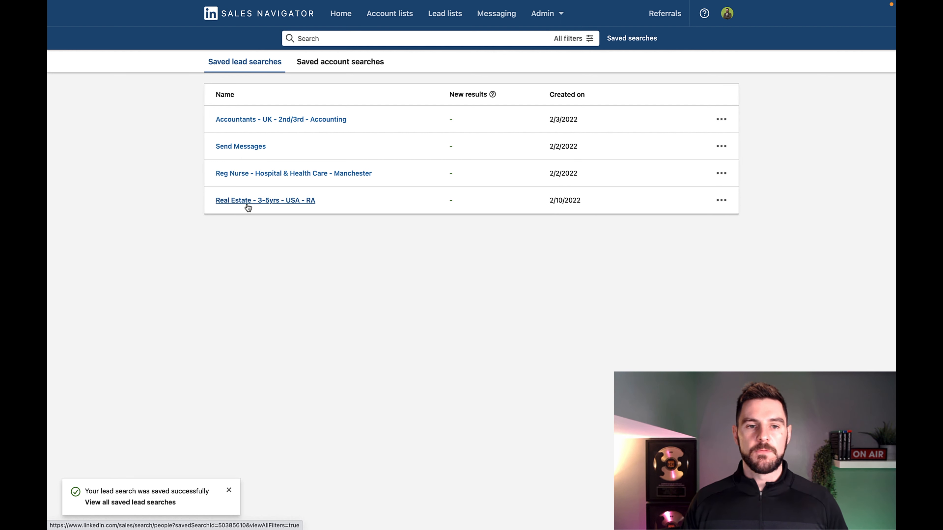
pyautogui.click(285, 203)
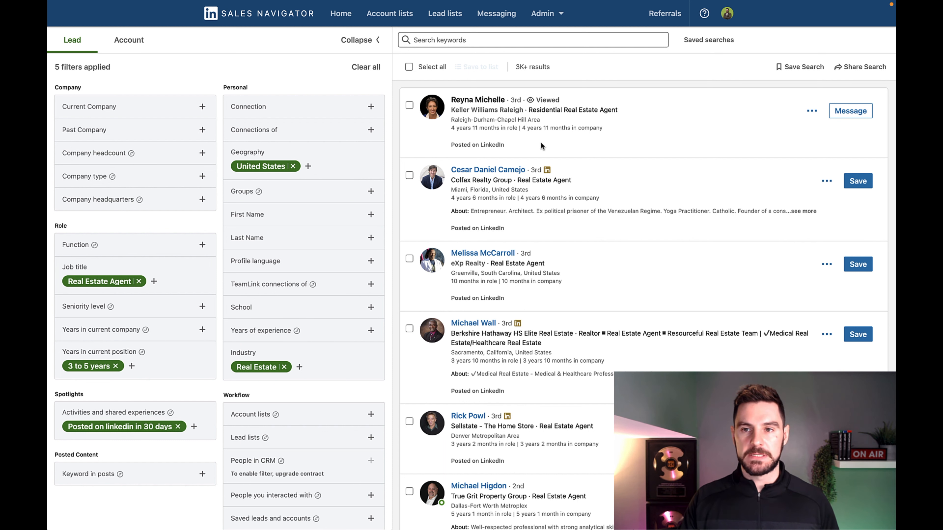
# Find leads similar to the first lead in the results, running the search without additional filters
pyautogui.click(812, 114)
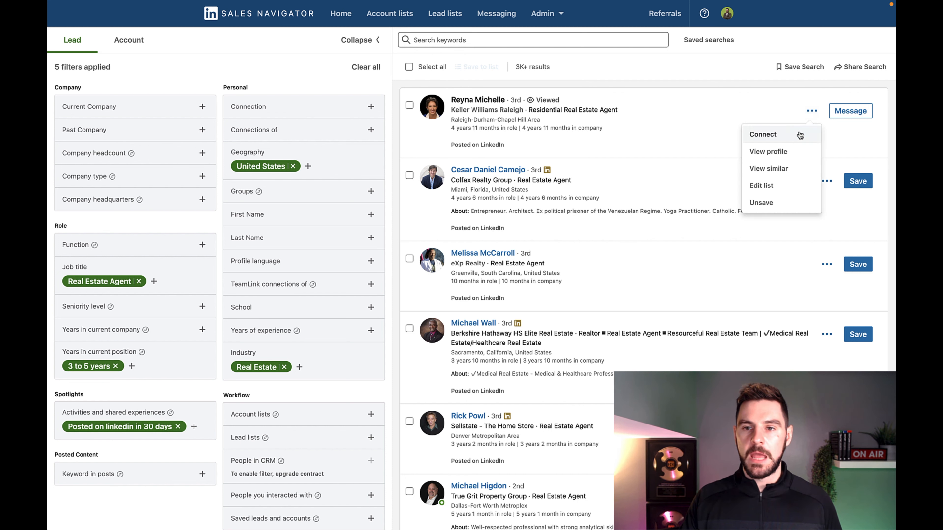
pyautogui.click(778, 170)
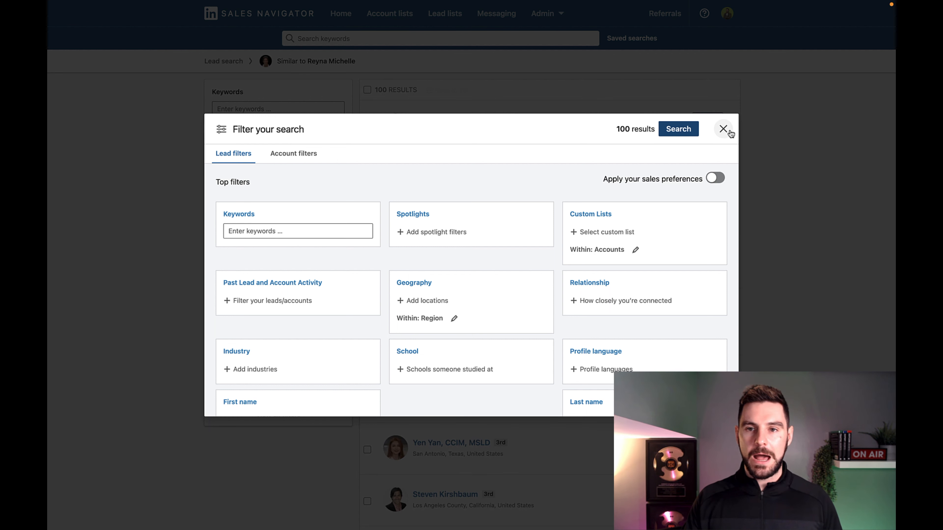
pyautogui.click(684, 127)
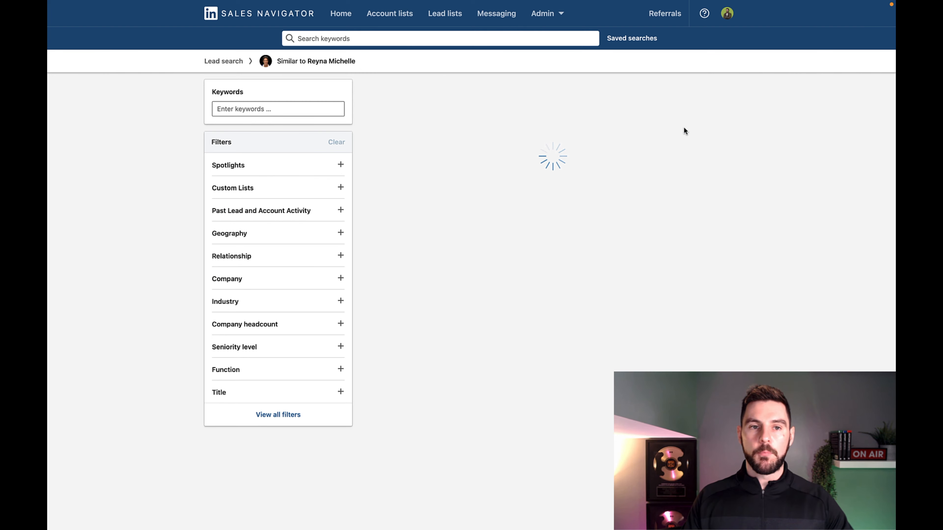